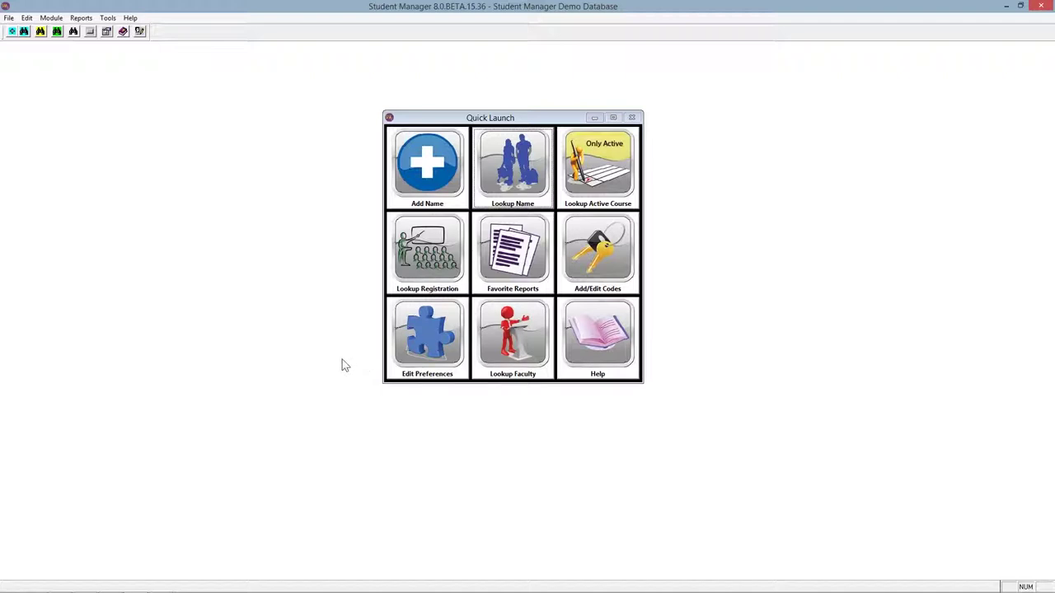
Step: Open Lookup Name and scan the 62 records' columns from name through phones, email and SSN/ID
click(497, 204)
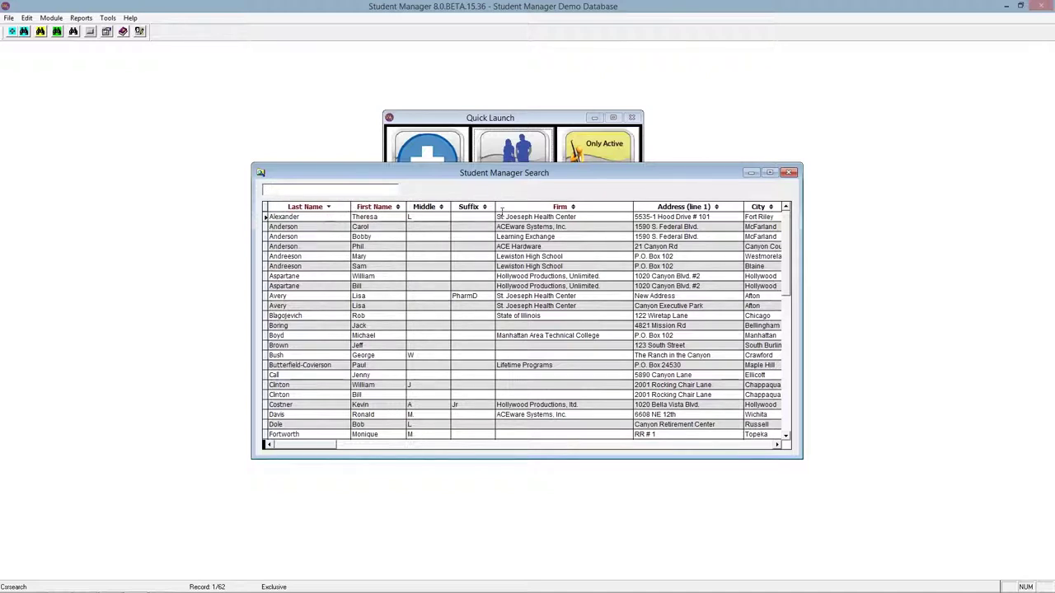
click(777, 446)
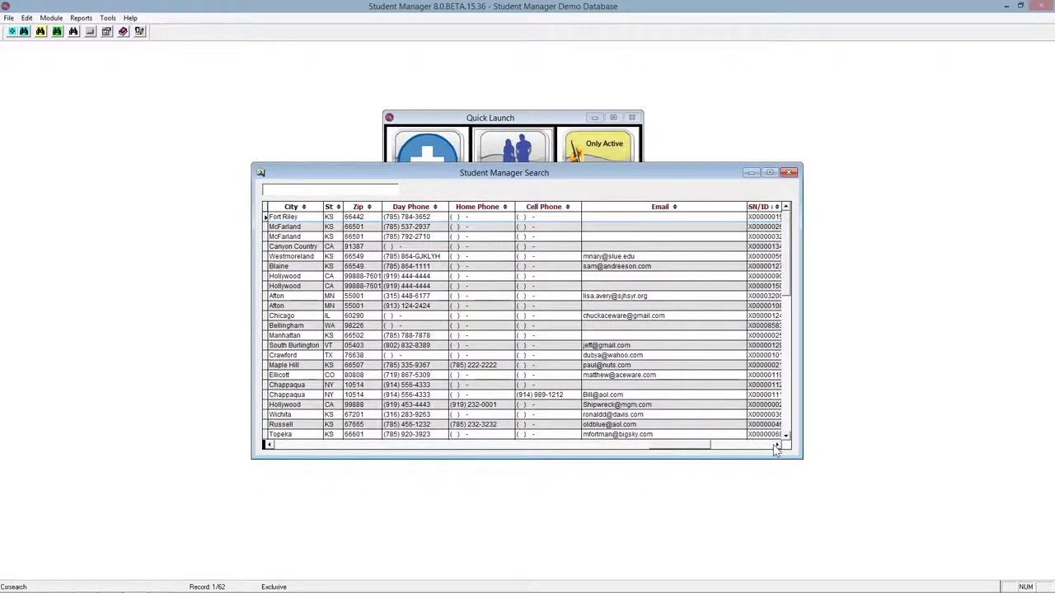
click(777, 446)
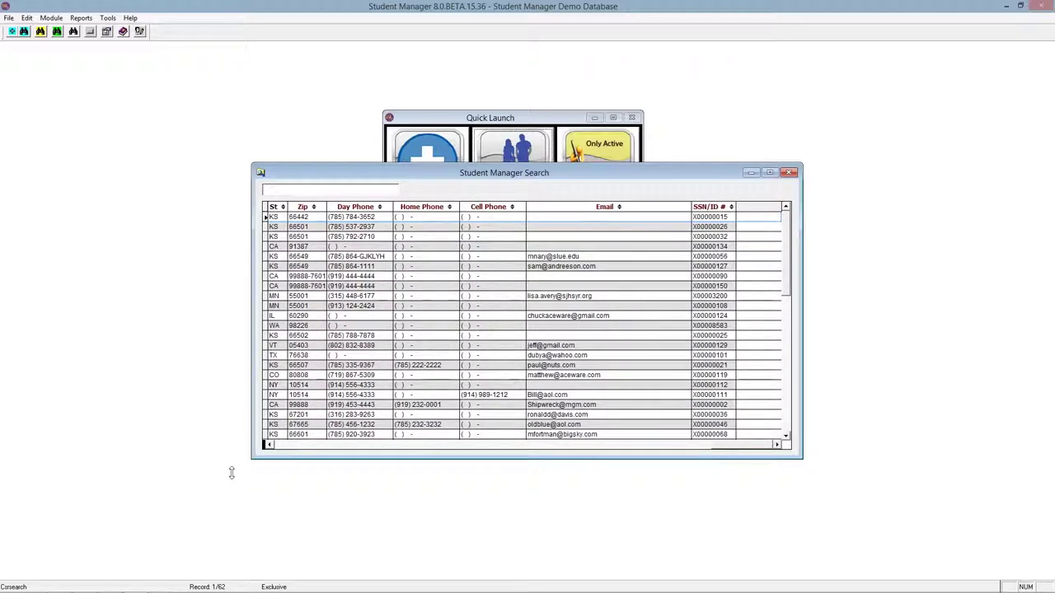
click(268, 445)
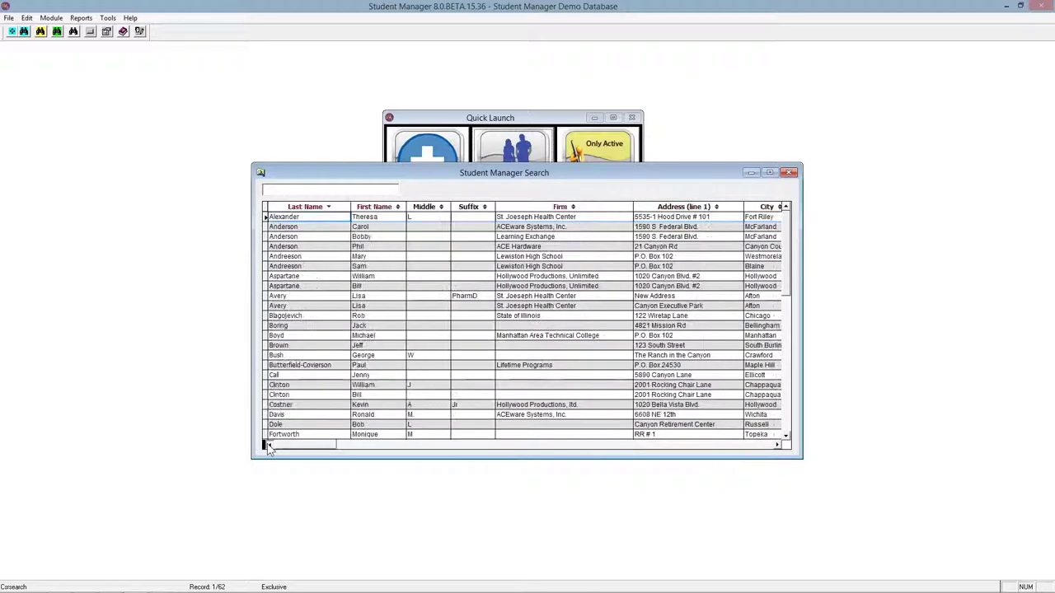
click(282, 187)
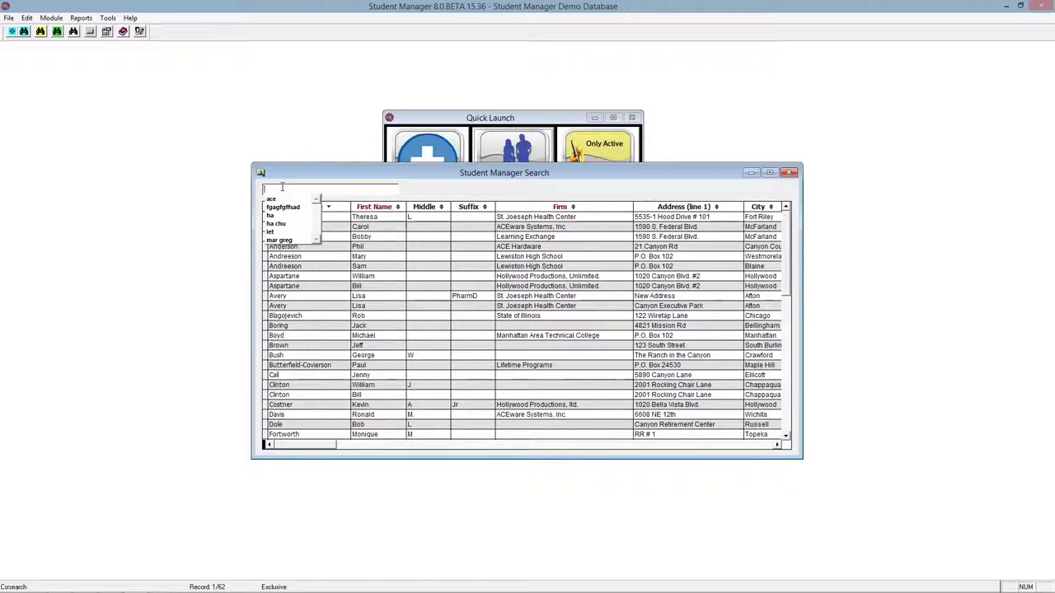
text(h)
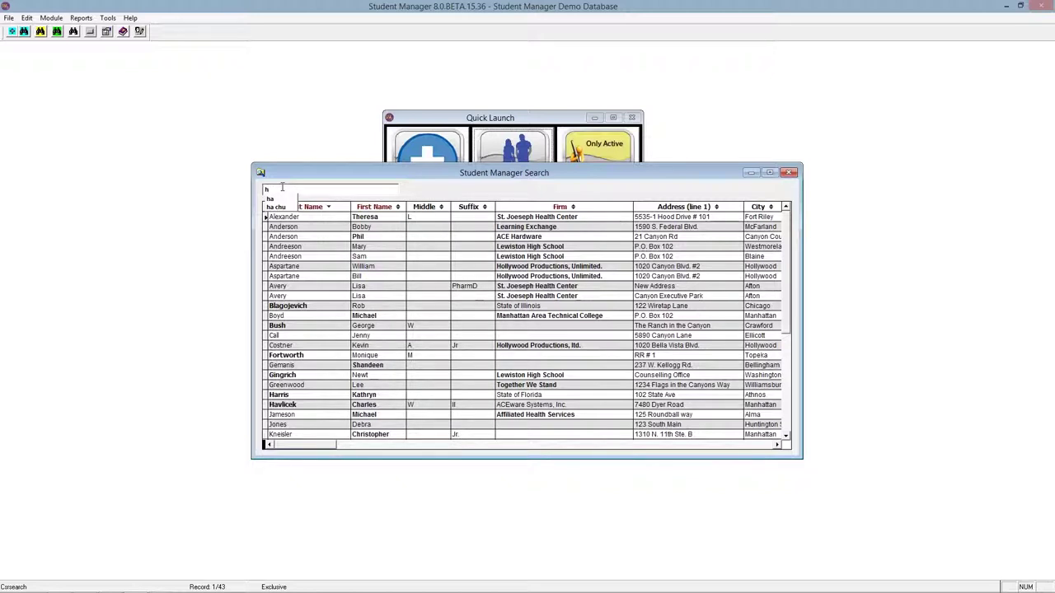
text(a)
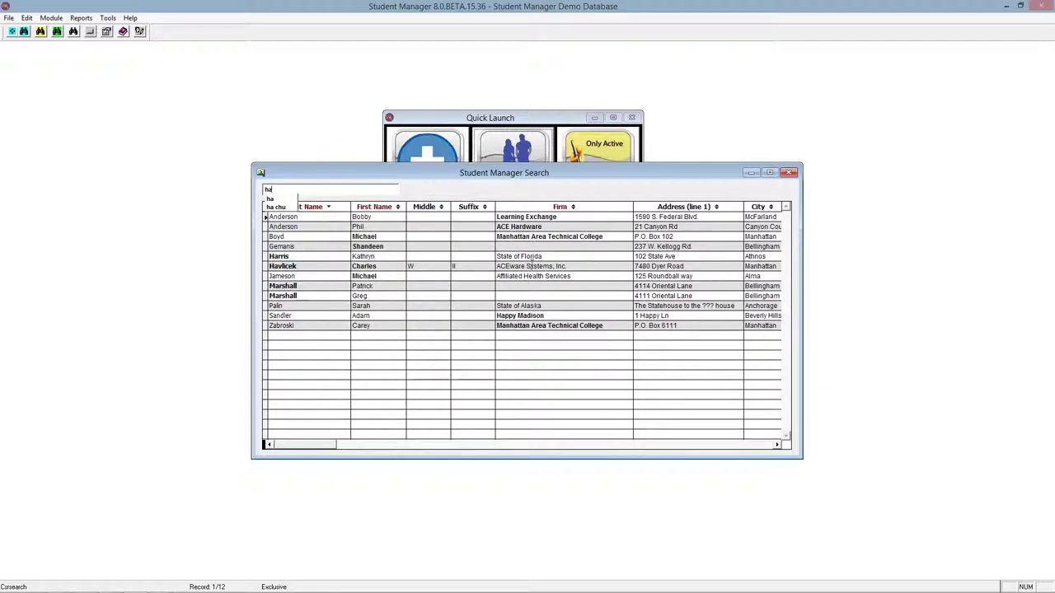
double_click(279, 188)
click(308, 191)
text(c)
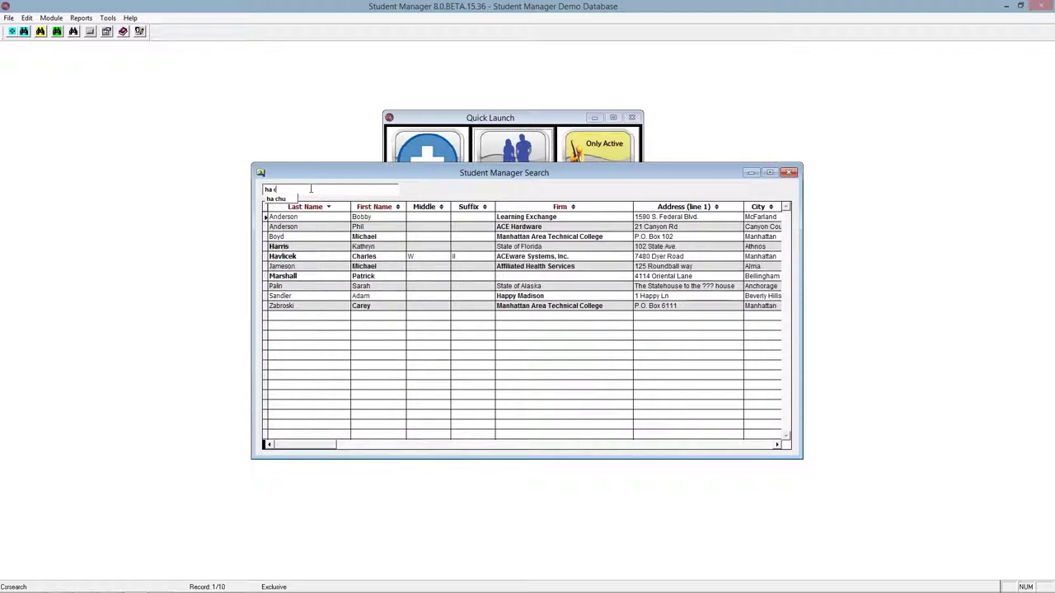
text(h)
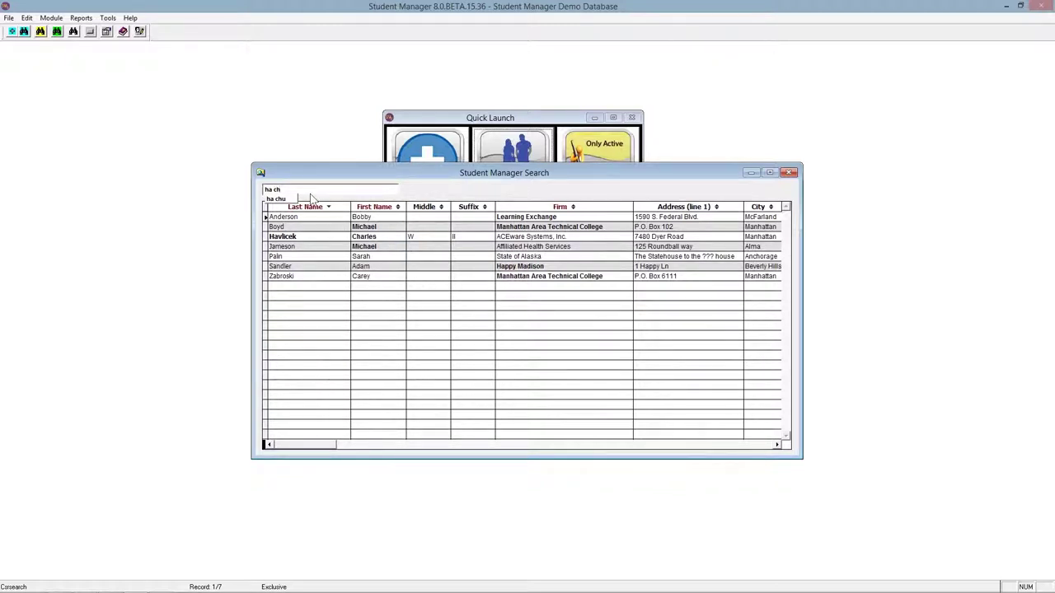
key(BackSpace)
key(BackSpace)
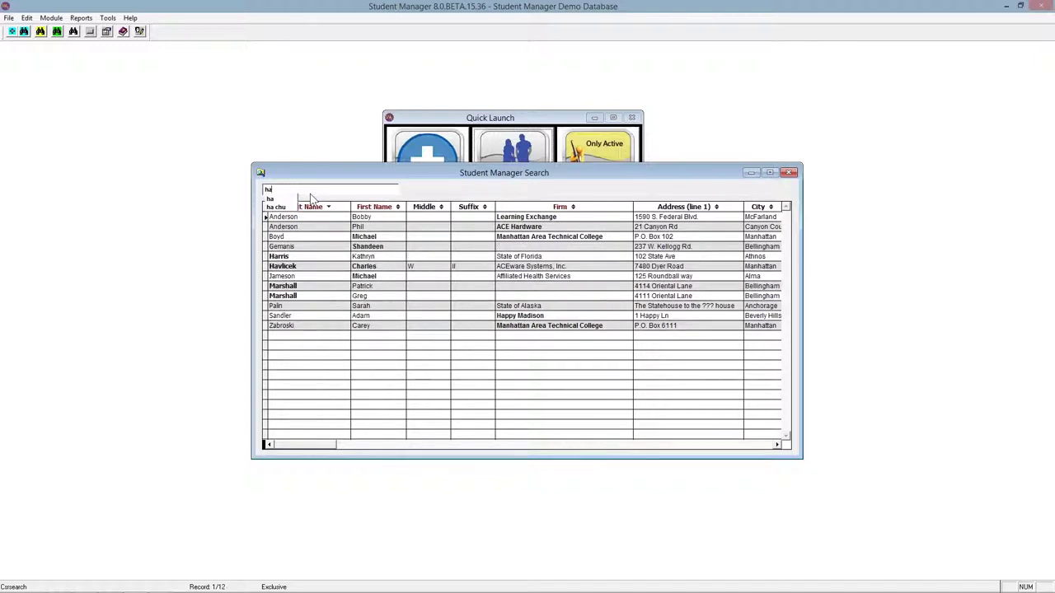
text(vl)
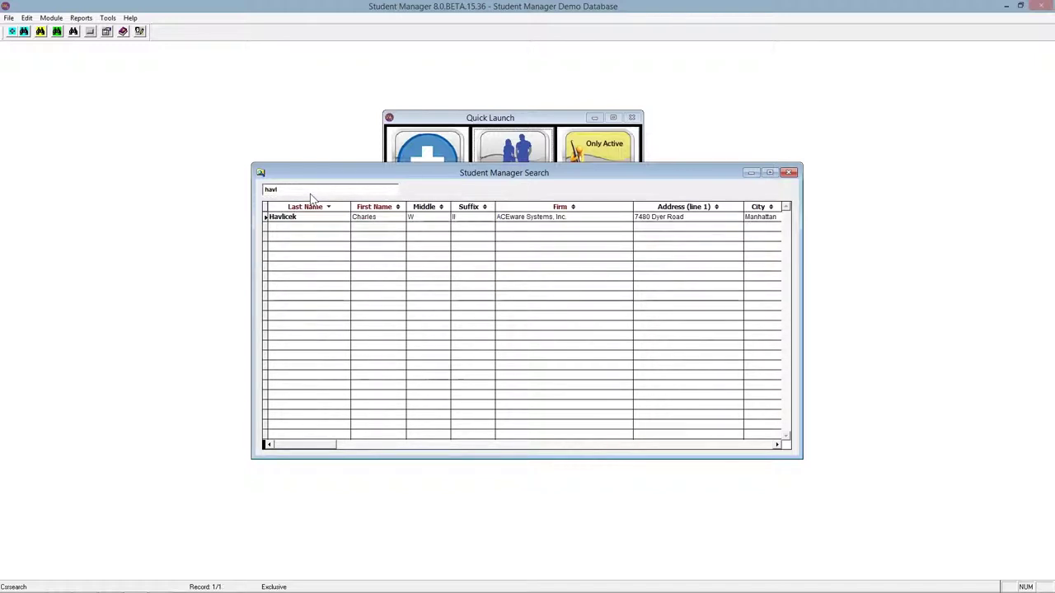
key(BackSpace)
key(BackSpace)
key(BackSpace)
key(BackSpace)
key(BackSpace)
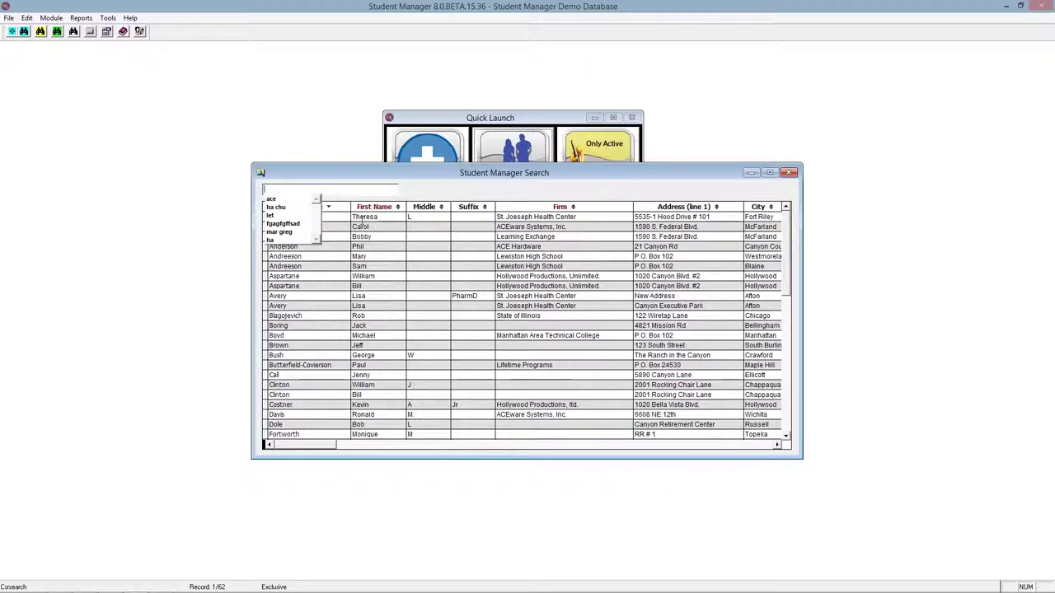
Step: Search for 'ace' to narrow the list to 11 matching students
text(ac)
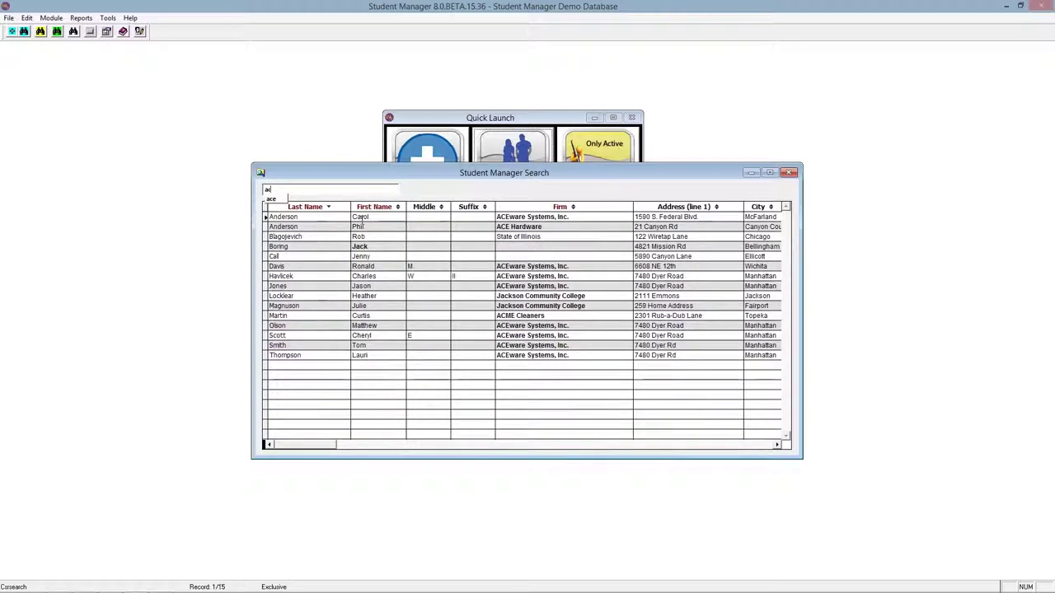
text(e)
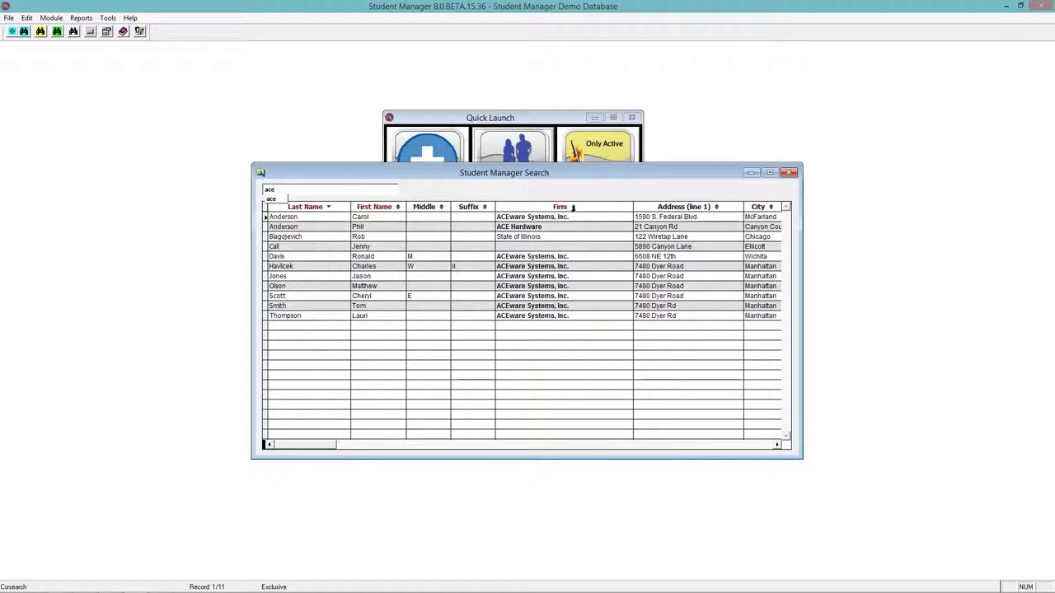
Step: Sort the 'ace' results by Firm and Last Name both ways, then Suffix, Address, City, Middle
click(573, 207)
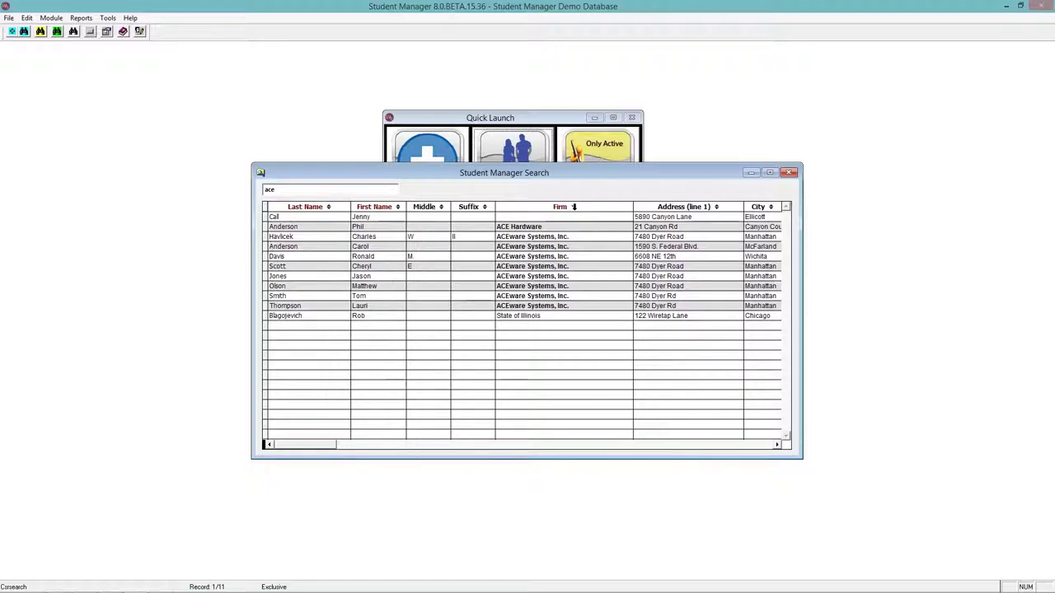
click(574, 207)
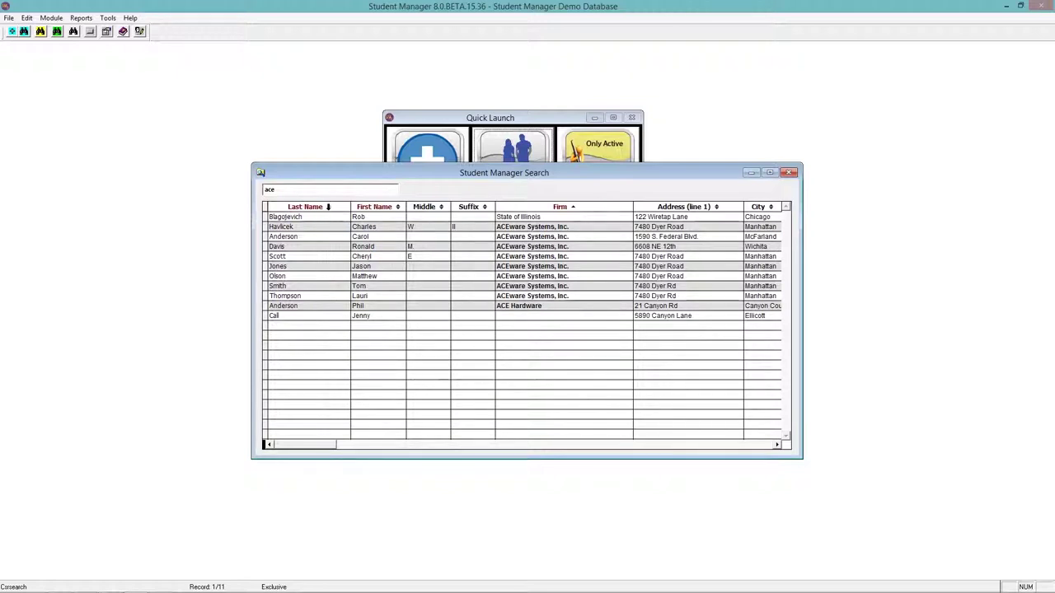
click(328, 207)
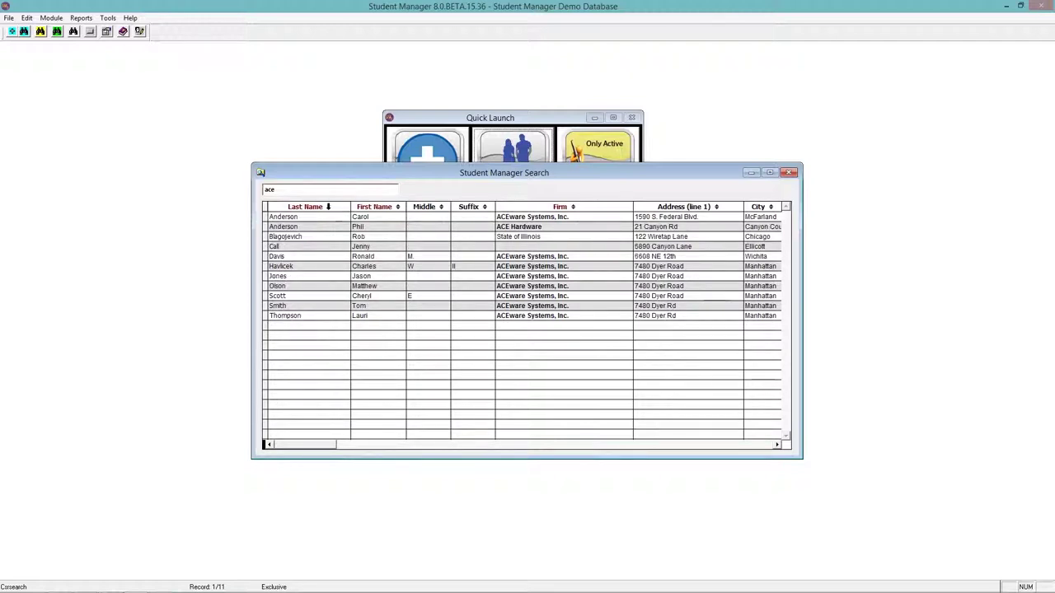
click(328, 207)
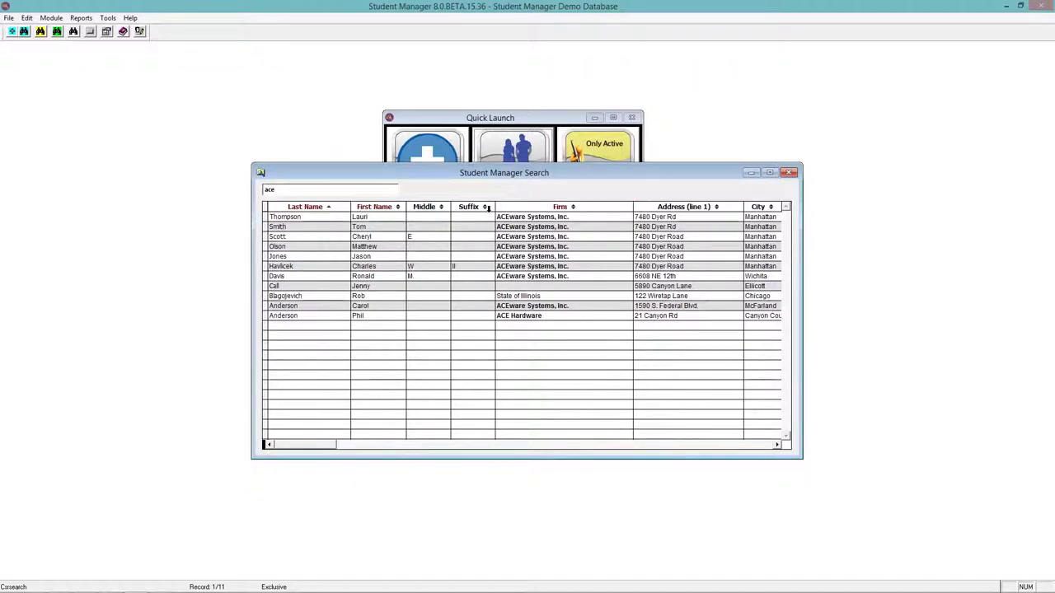
click(486, 207)
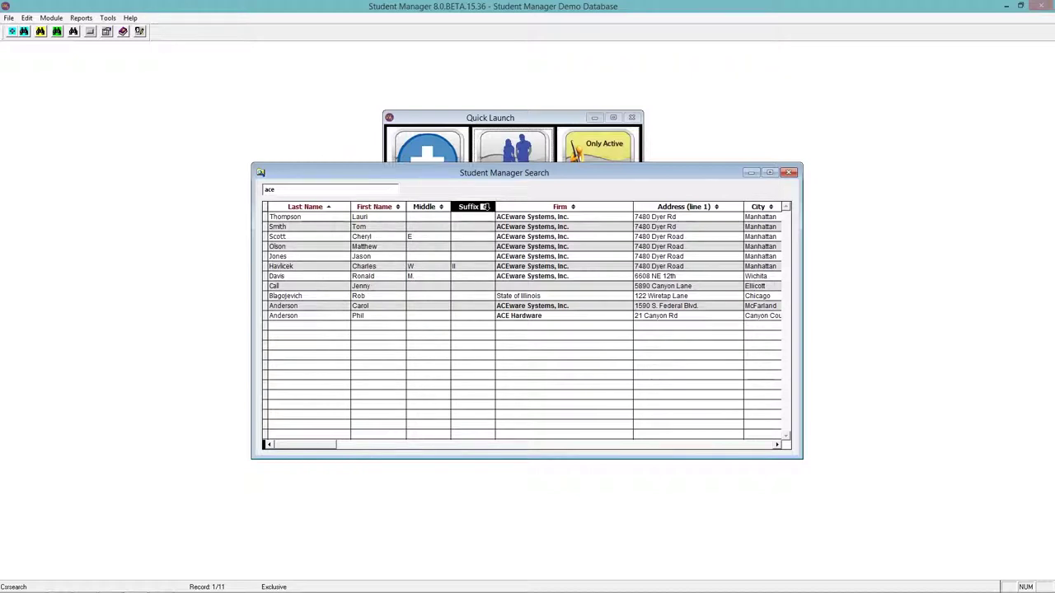
click(714, 207)
click(772, 207)
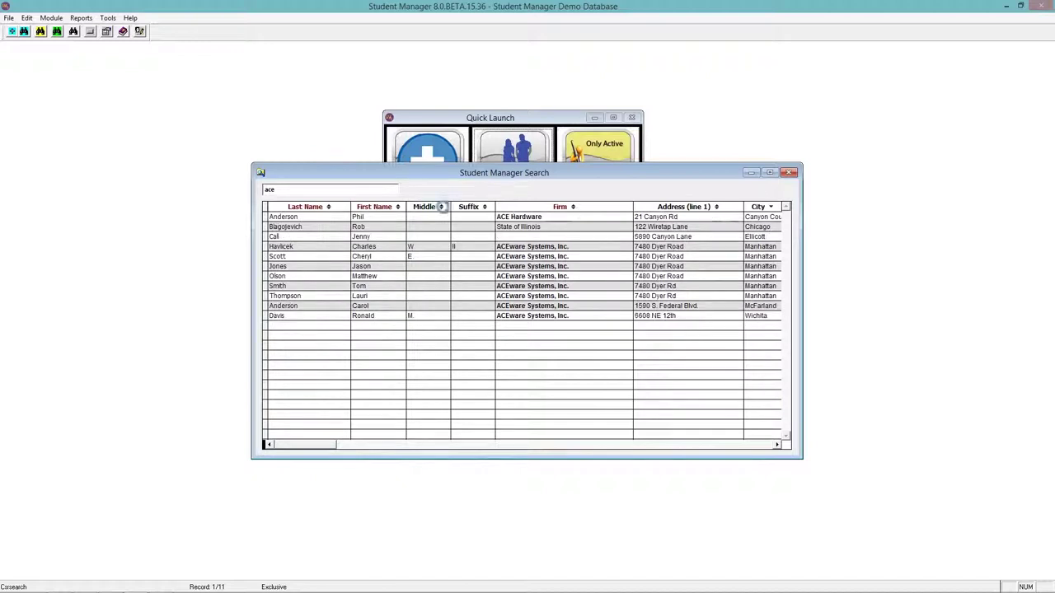
click(441, 207)
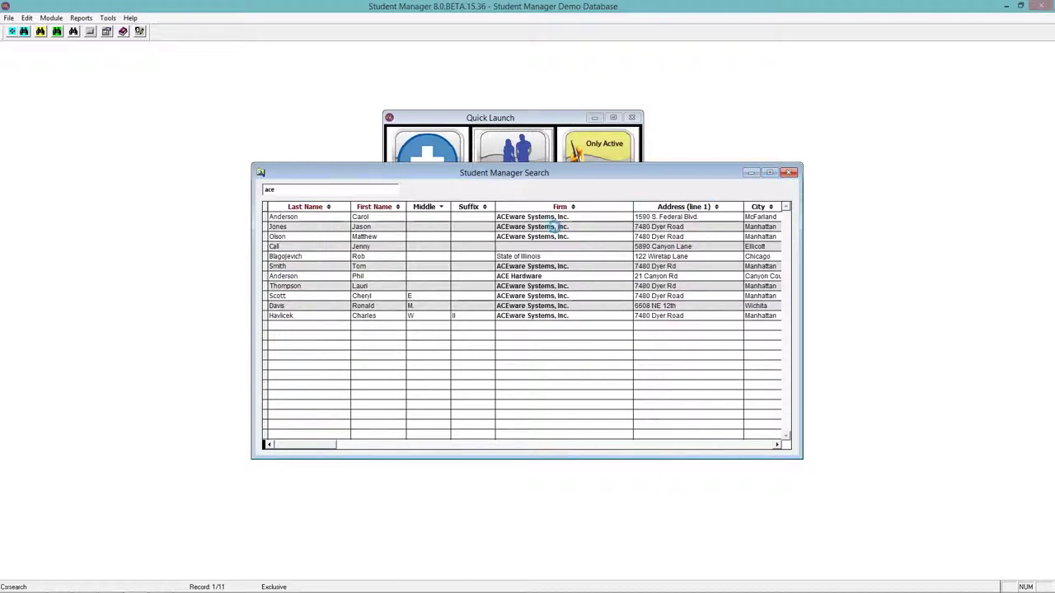
Step: View and close the State of Illinois student's record, then relaunch Lookup Name listing all 62 names
double_click(301, 257)
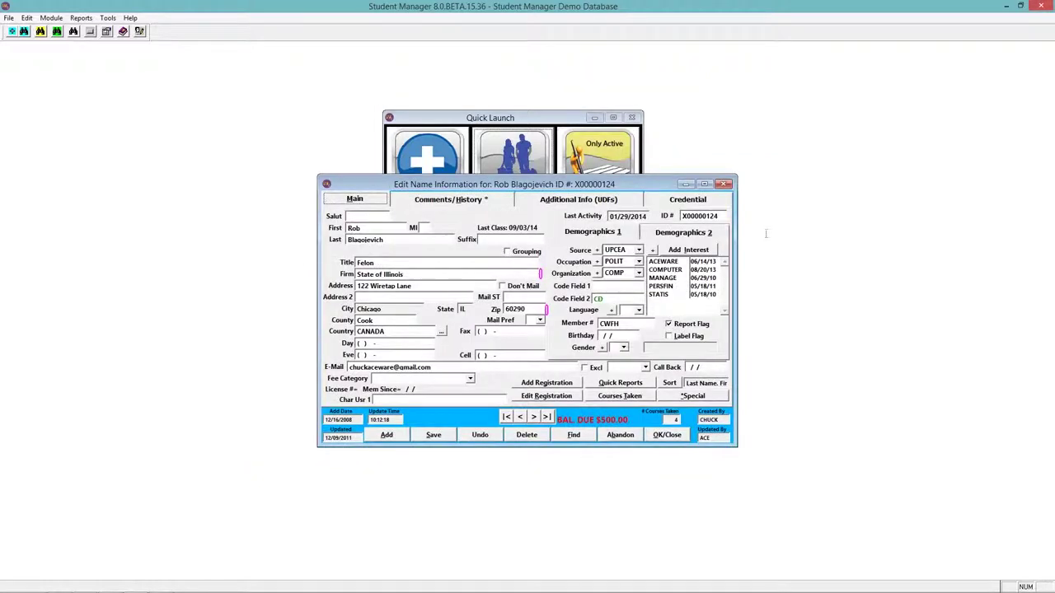
click(724, 185)
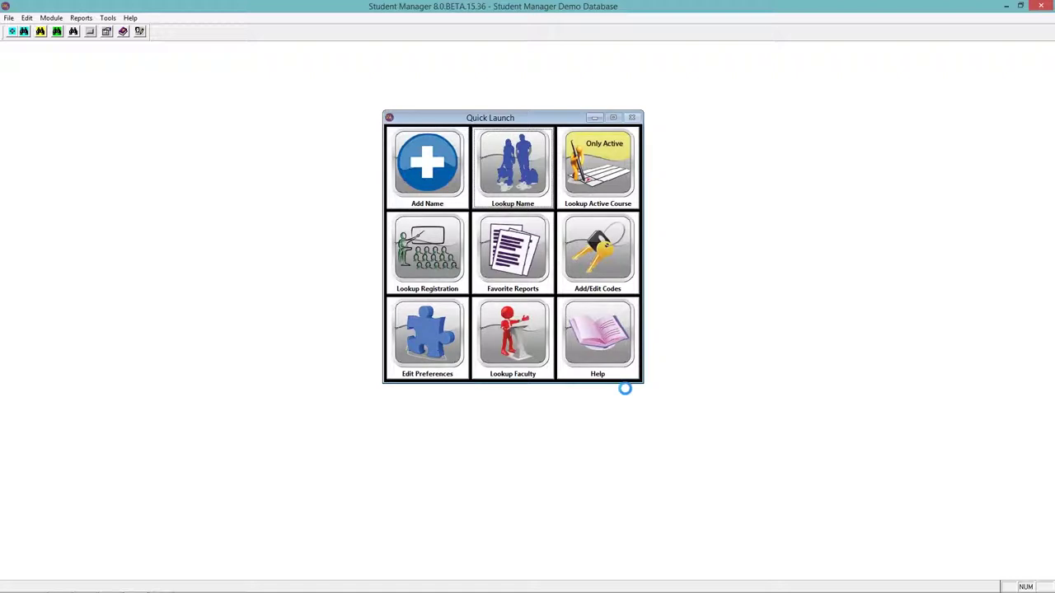
click(521, 182)
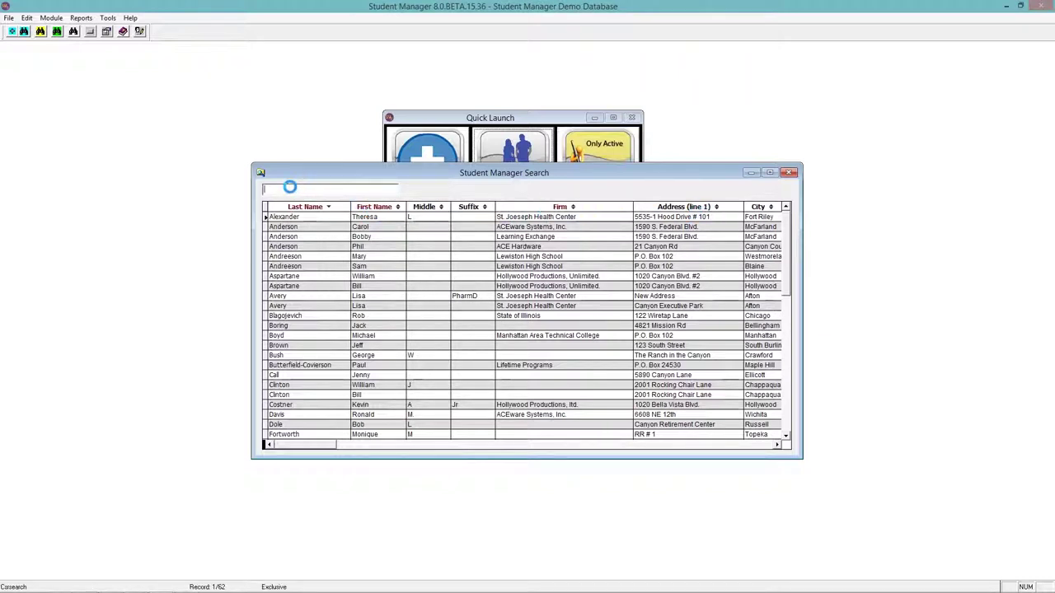
Step: Enter the multi-word search 'ha ch ac', then trim it back to 'ha ch' for 7 matches
text(ha)
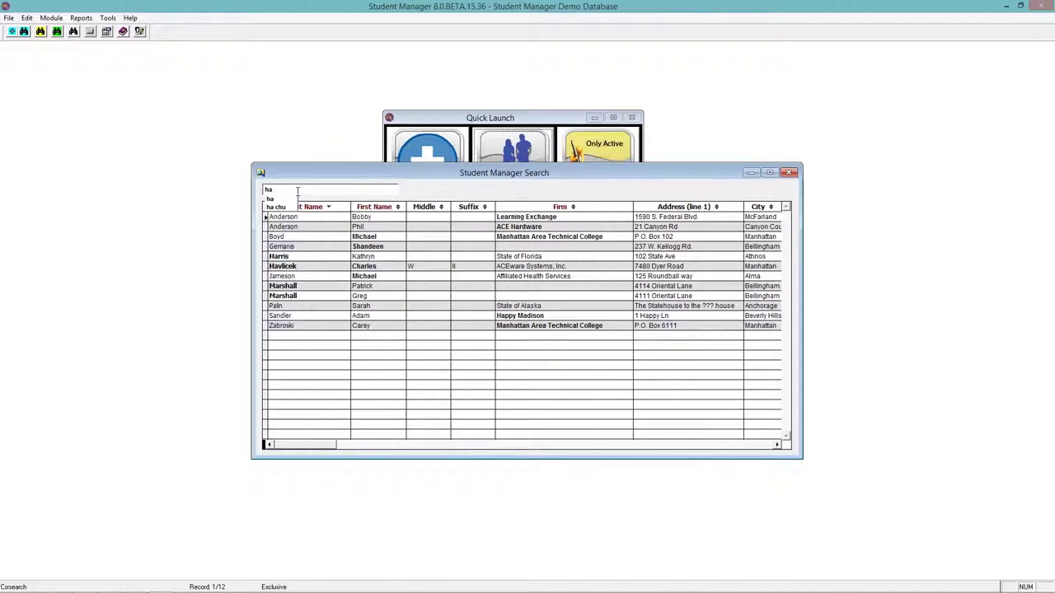
text(ch)
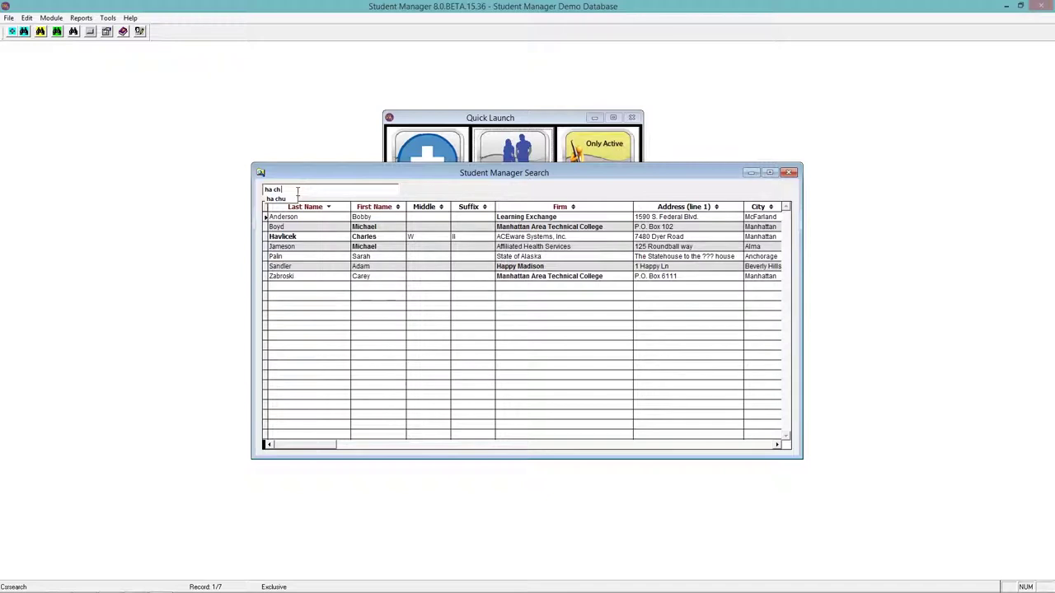
text(a)
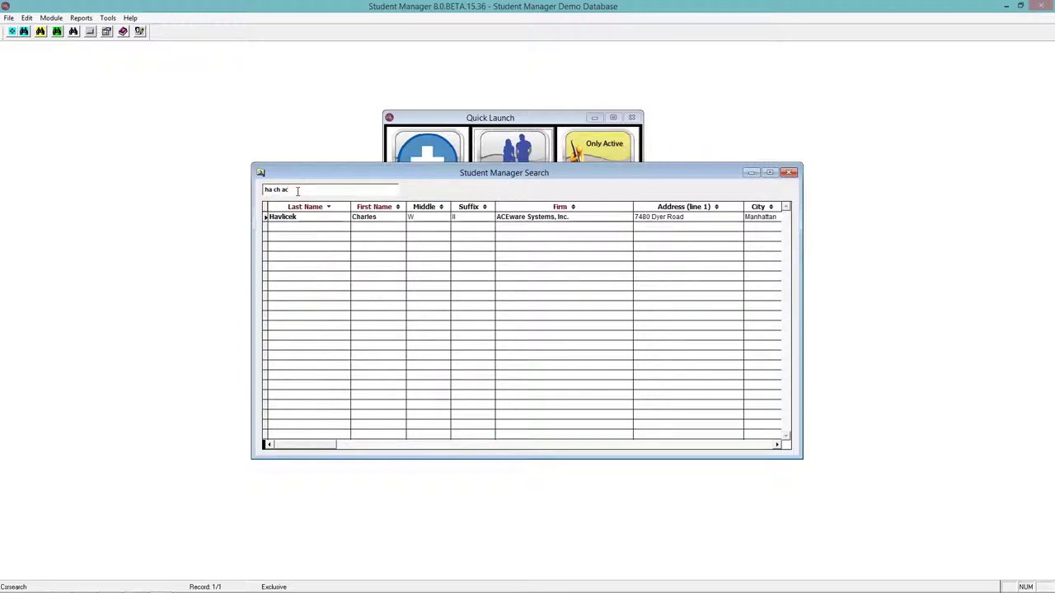
text(c)
key(BackSpace)
key(BackSpace)
key(BackSpace)
key(BackSpace)
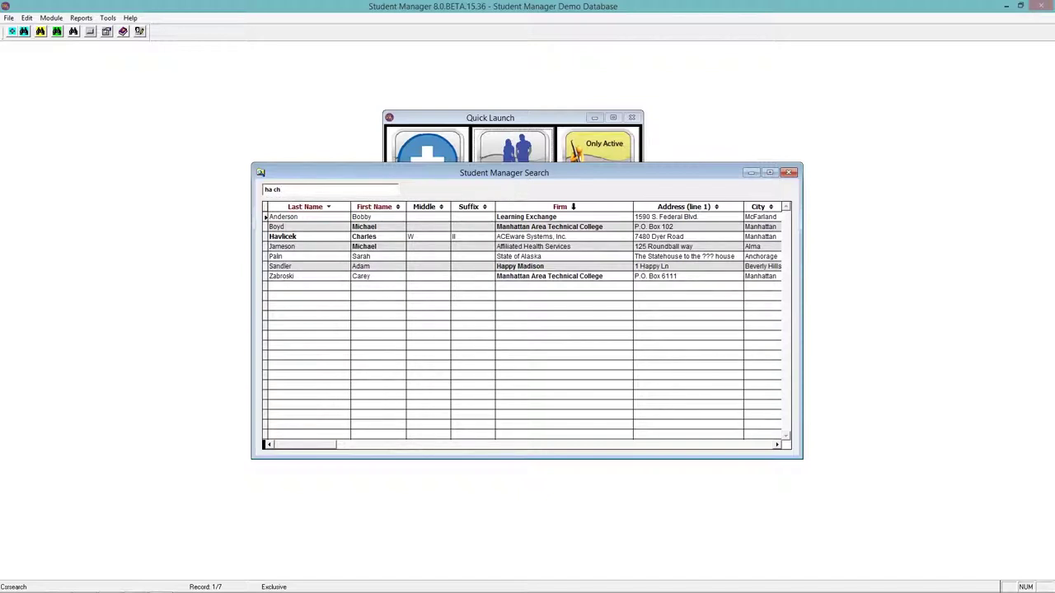
Step: Sort matches by Firm, Suffix, Firm, Address; open the ACEware Systems student, acknowledging the Special Needs notice
click(573, 208)
click(480, 207)
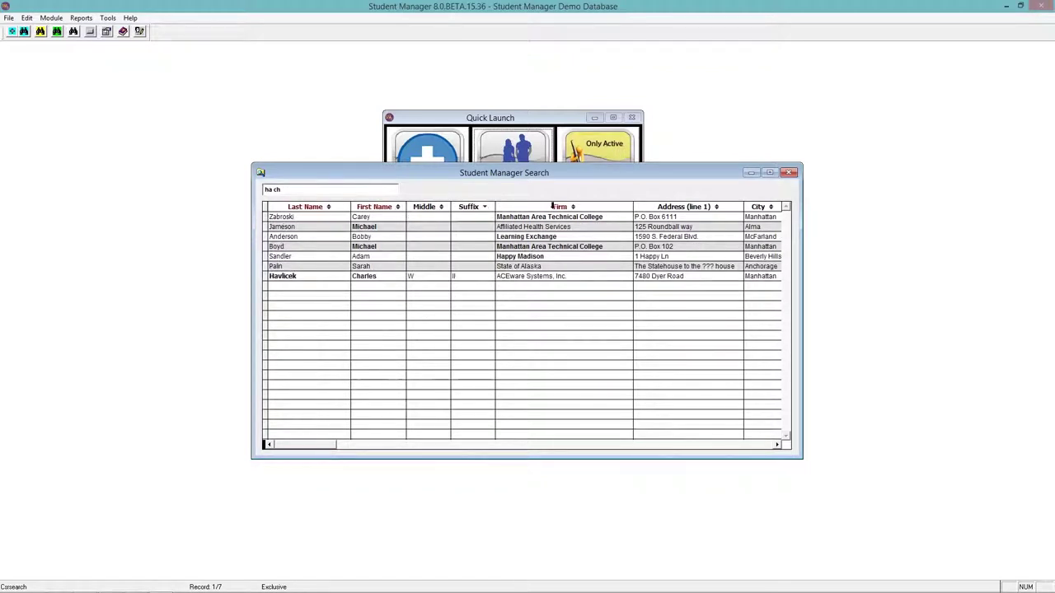
click(571, 206)
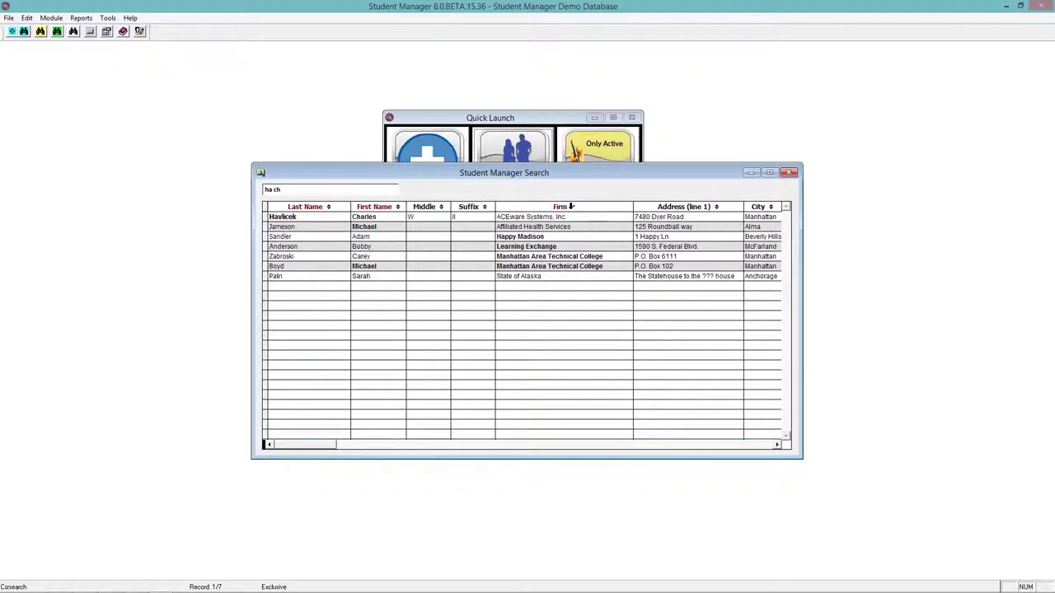
click(714, 207)
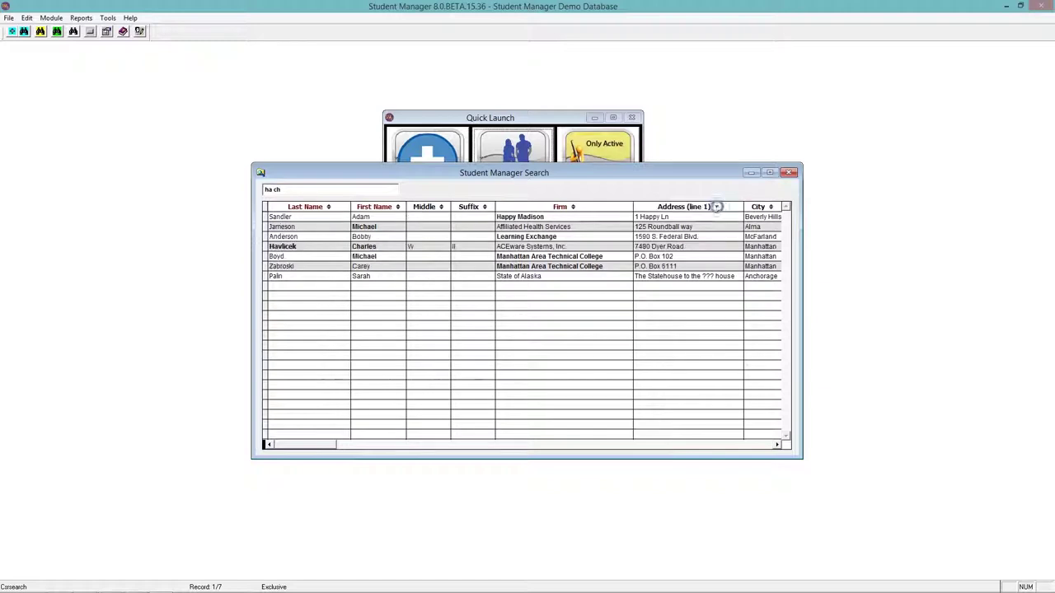
double_click(299, 247)
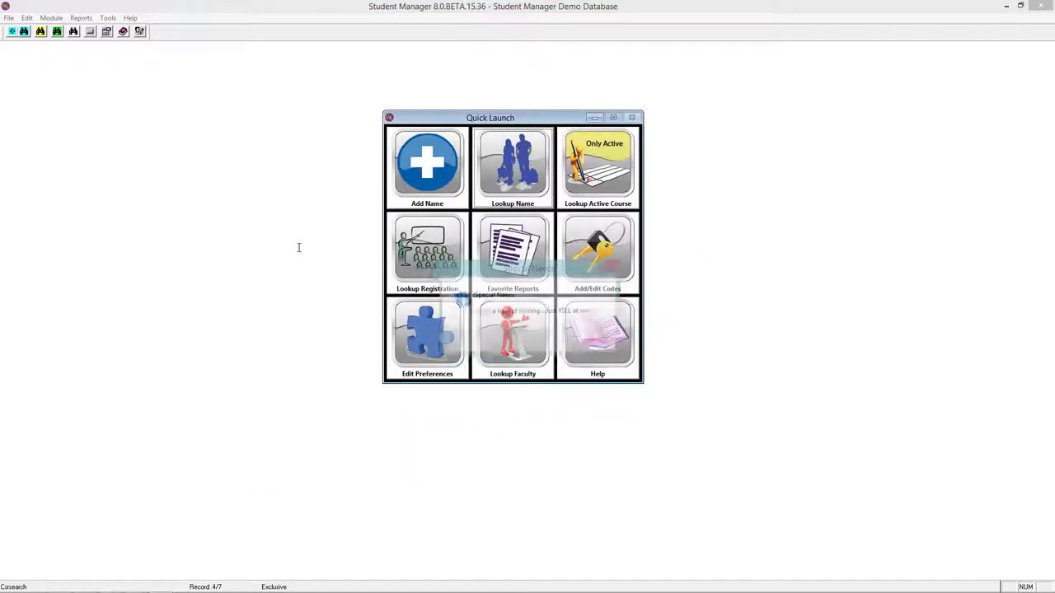
click(592, 344)
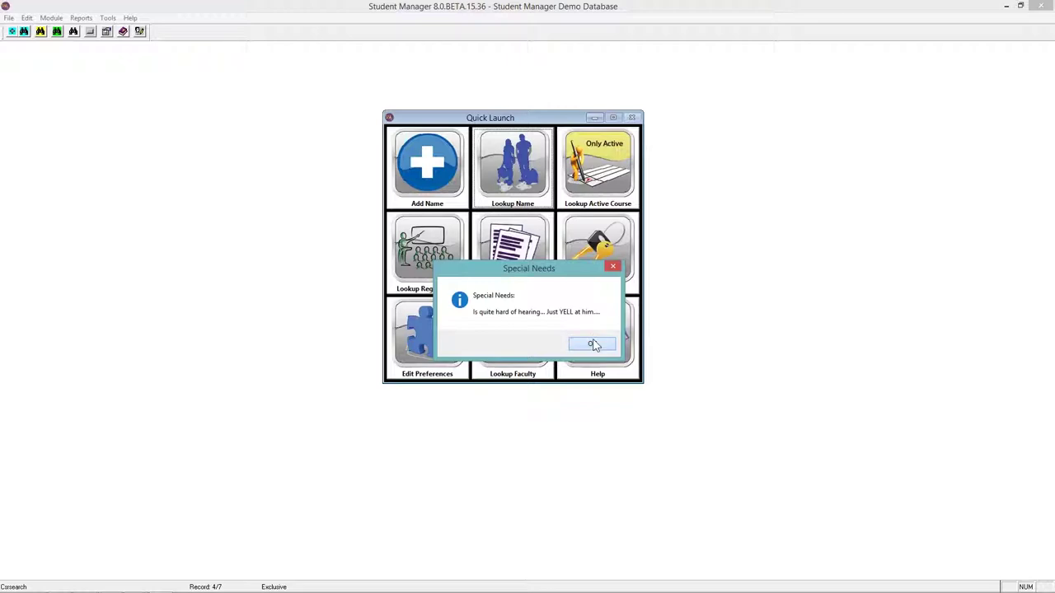